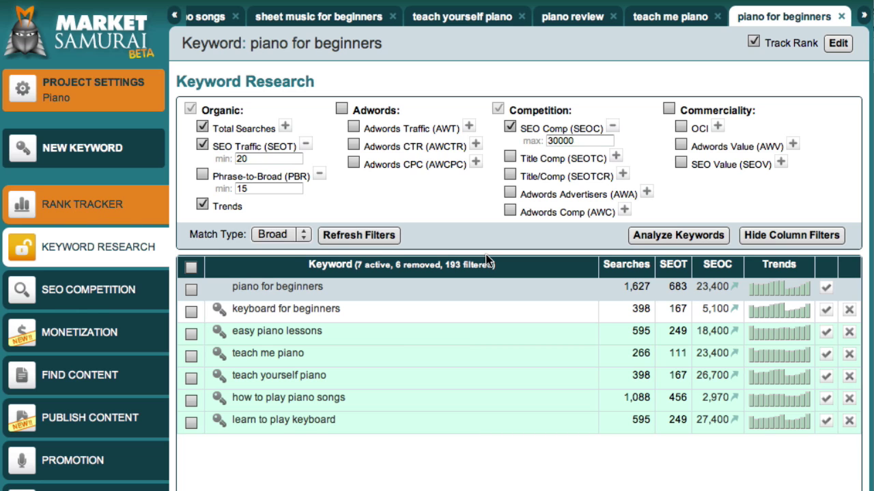
Select the 'piano for beginners' keyword and open Monetization's Generate Dynamic Content page.
left_click(429, 284)
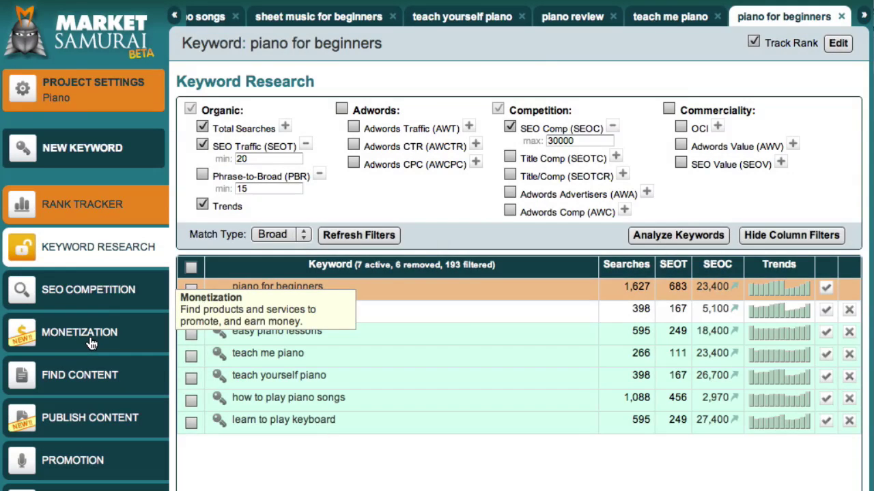
left_click(92, 344)
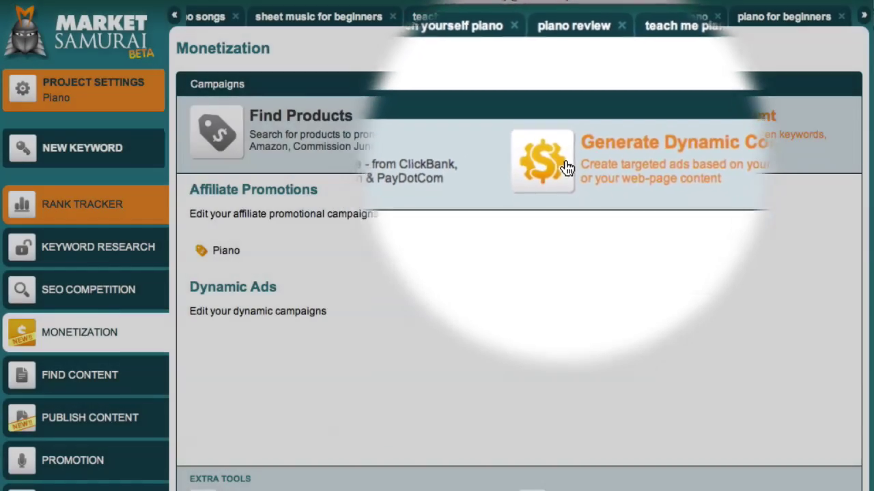
left_click(564, 167)
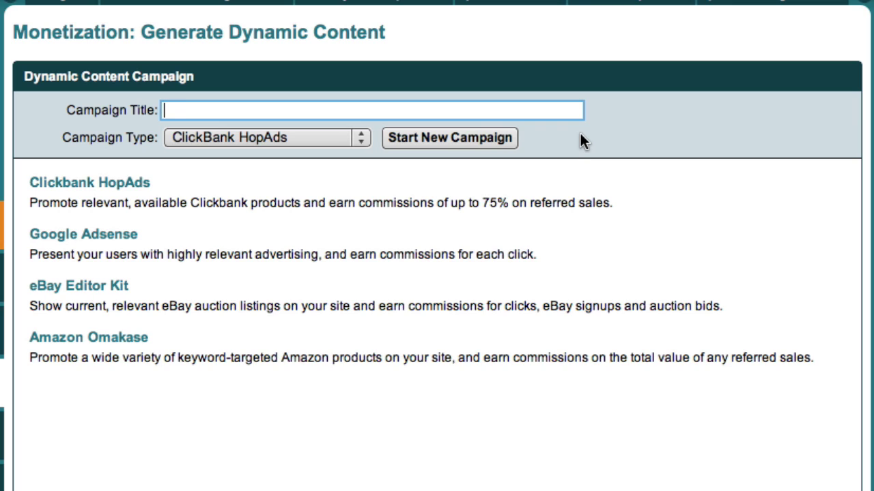
Create a 'Piano Products' campaign of type Amazon Omakase Editor Kit.
type("Piano Products")
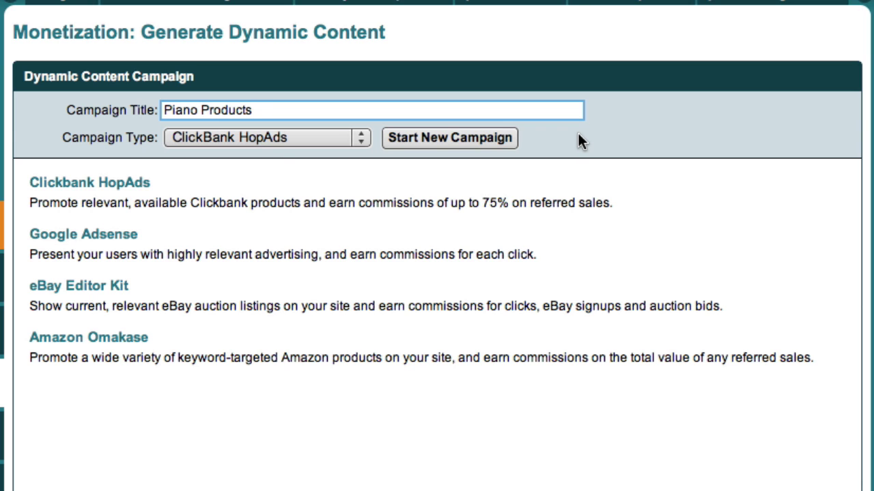
left_click(360, 137)
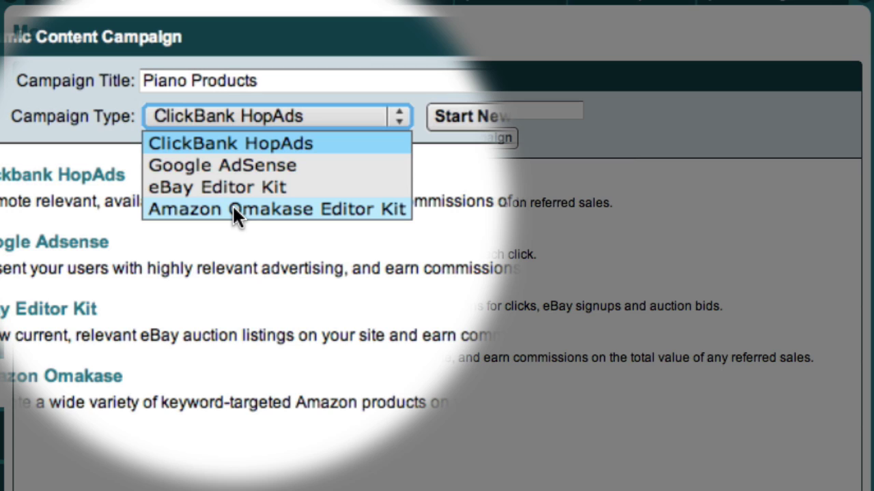
left_click(233, 209)
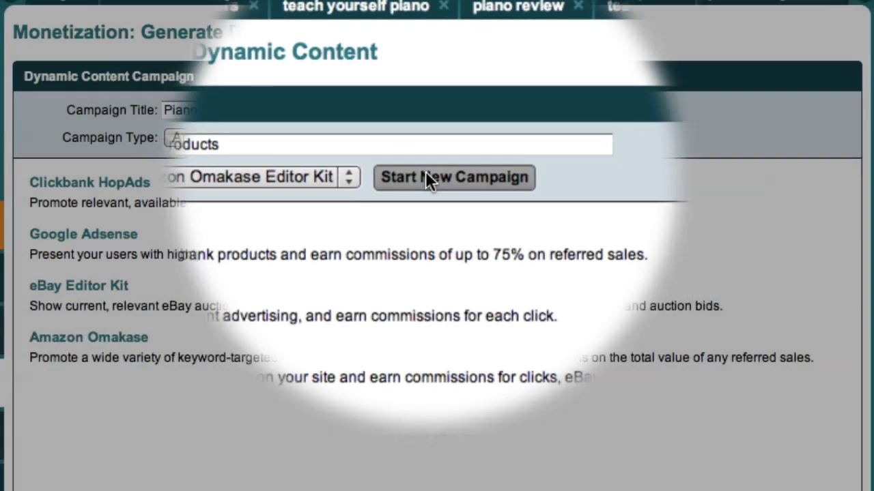
left_click(427, 199)
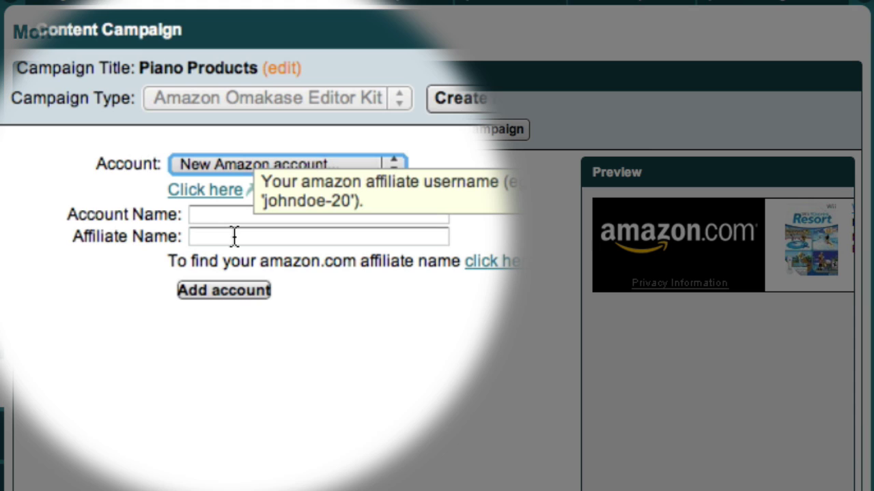
Use the saved Amazon affiliate account and a 120 x 600 Skyscraper banner size.
left_click(238, 280)
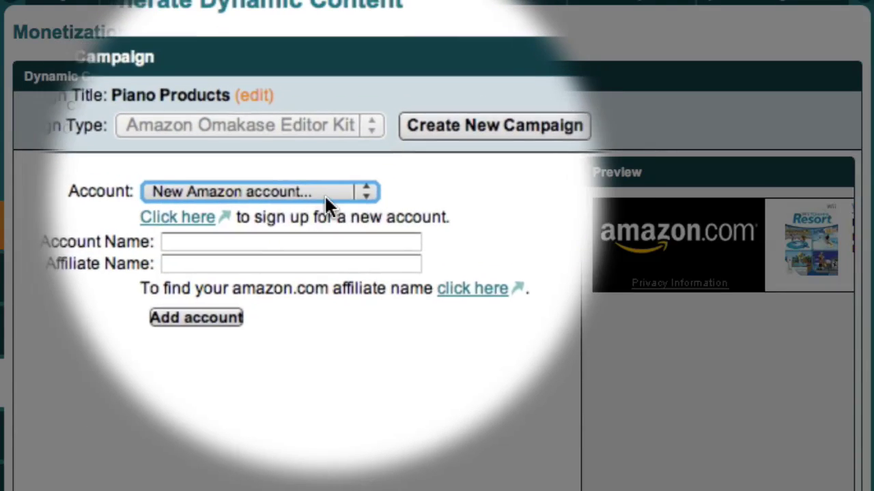
left_click(356, 193)
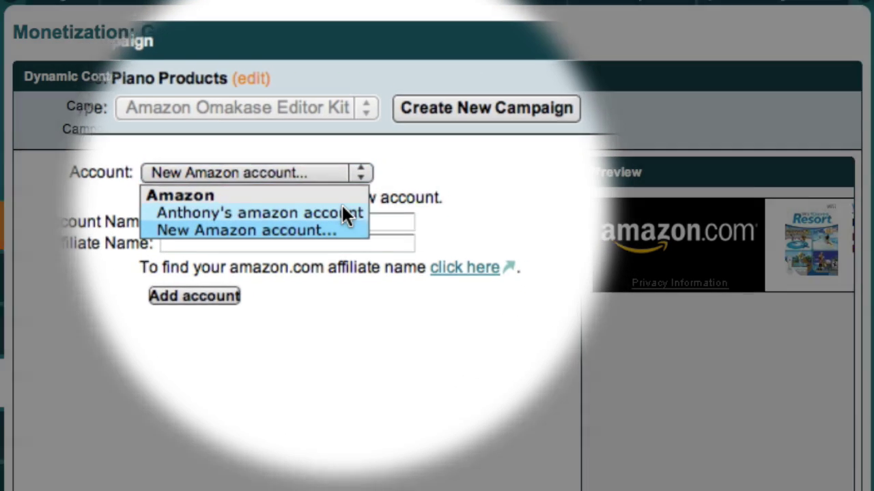
left_click(345, 213)
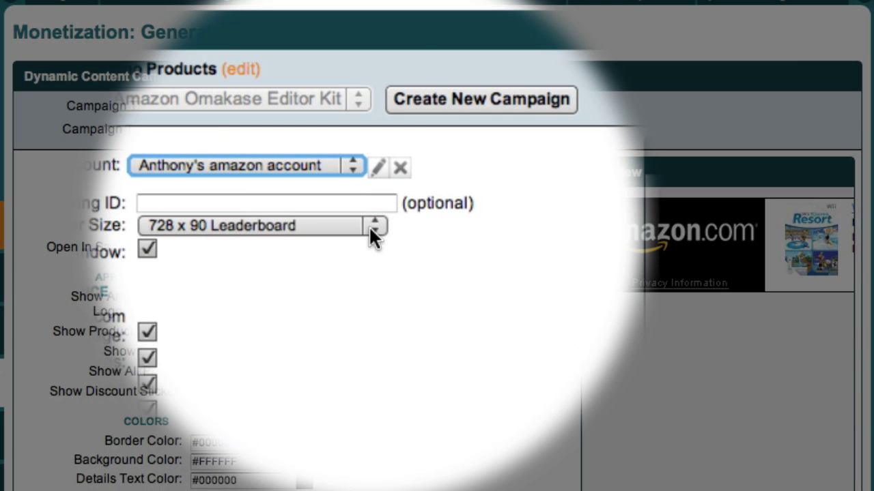
left_click(371, 229)
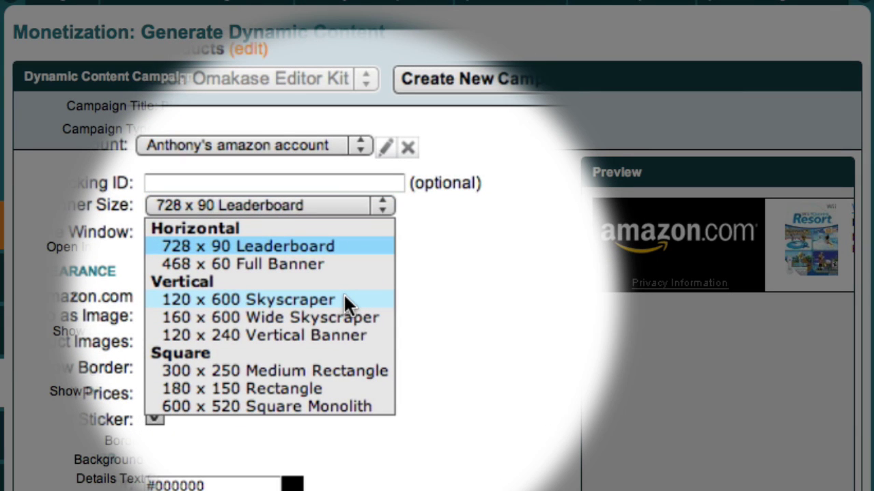
left_click(343, 299)
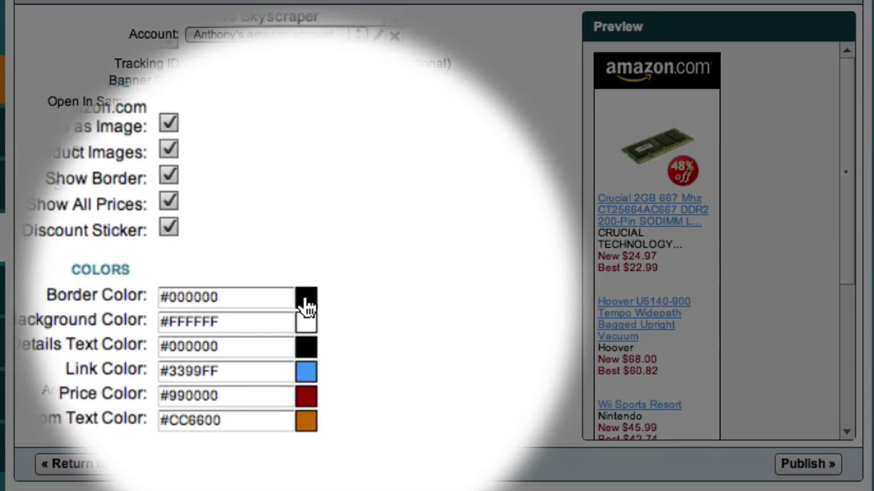
Make the ad border blue #0080FF and move on to publishing Piano Products.
left_click(326, 382)
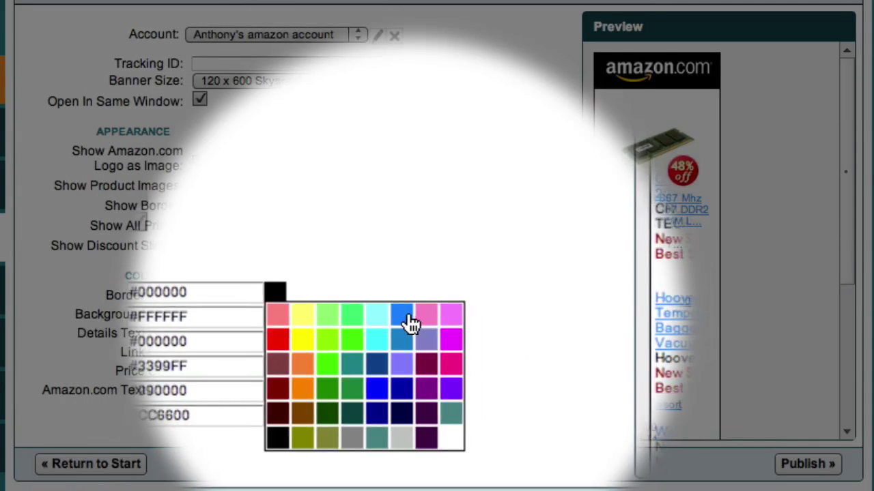
left_click(403, 316)
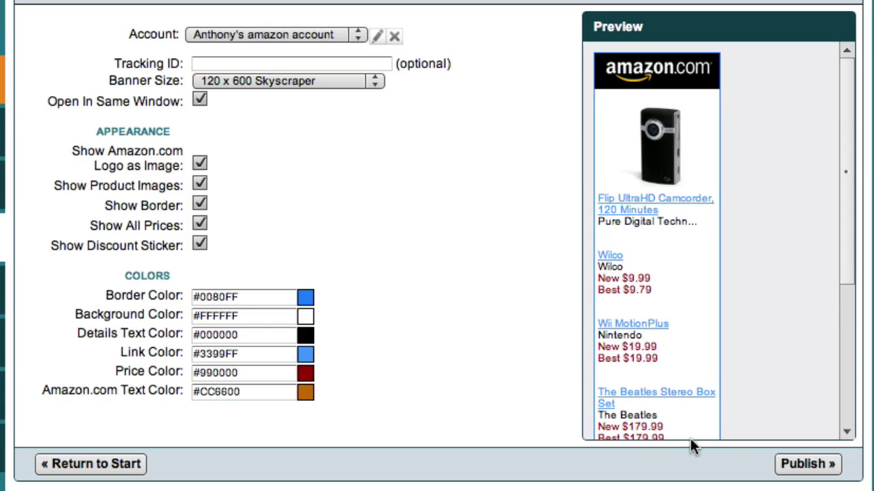
left_click(805, 463)
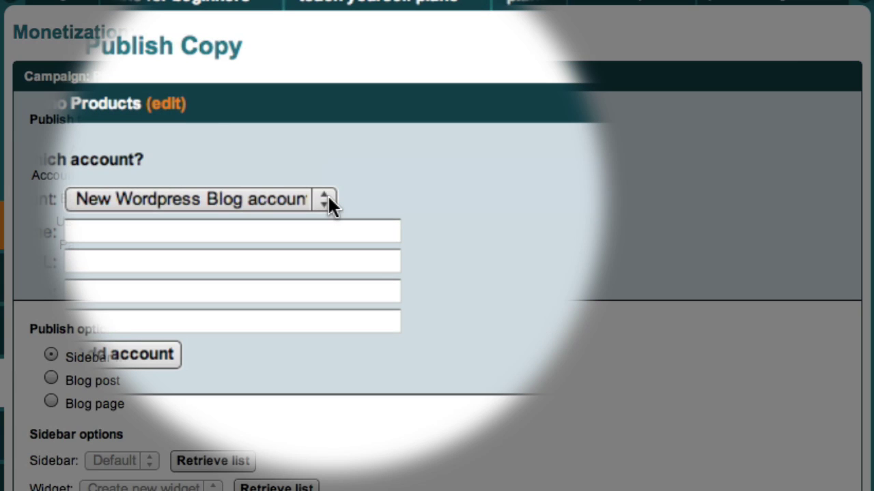
Target the Piano For Beginners blog via WordPress Direct and clear its existing sale offer.
left_click(328, 199)
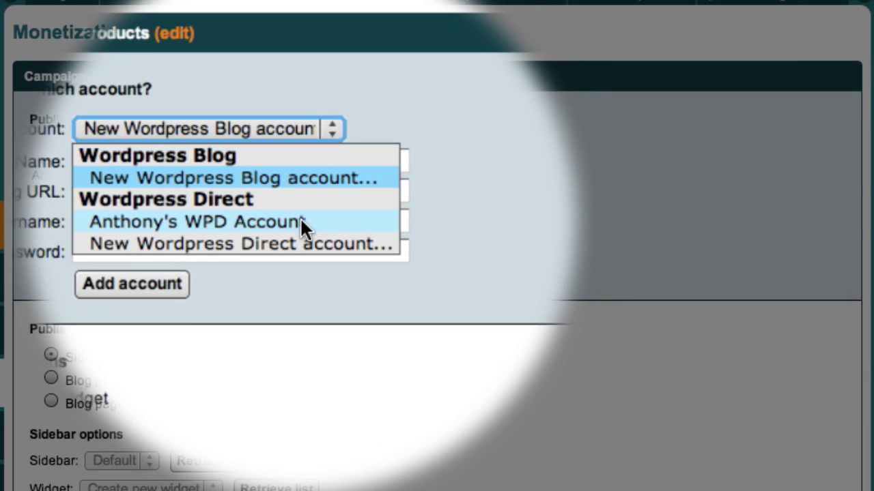
left_click(300, 219)
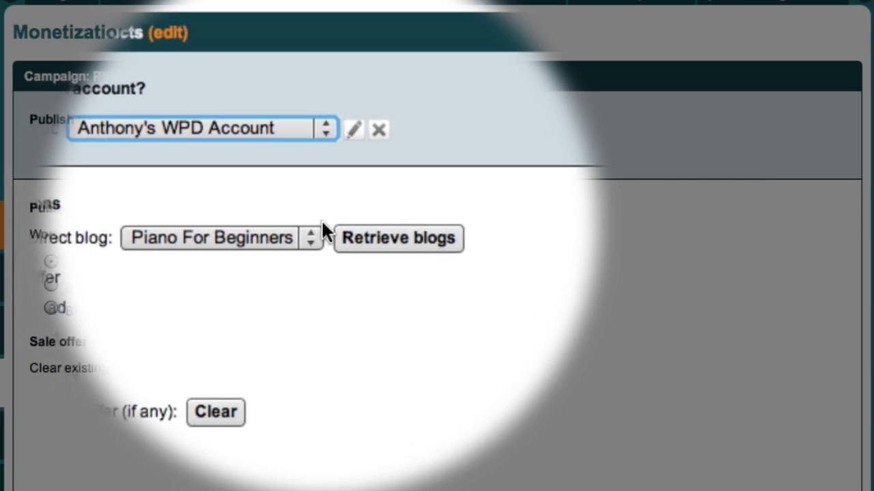
left_click(360, 233)
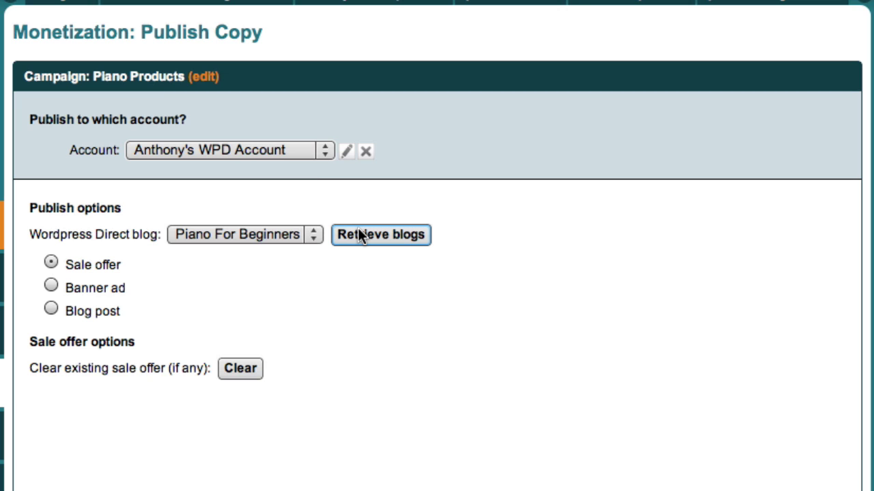
left_click(328, 275)
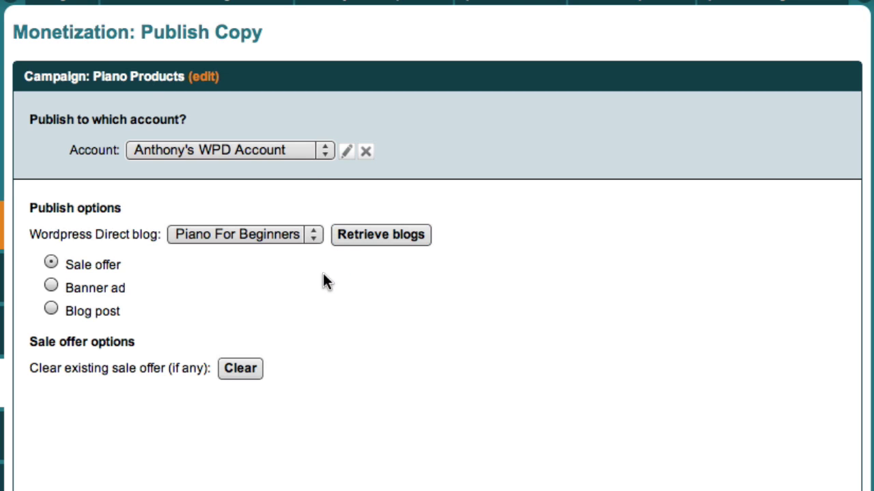
left_click(241, 366)
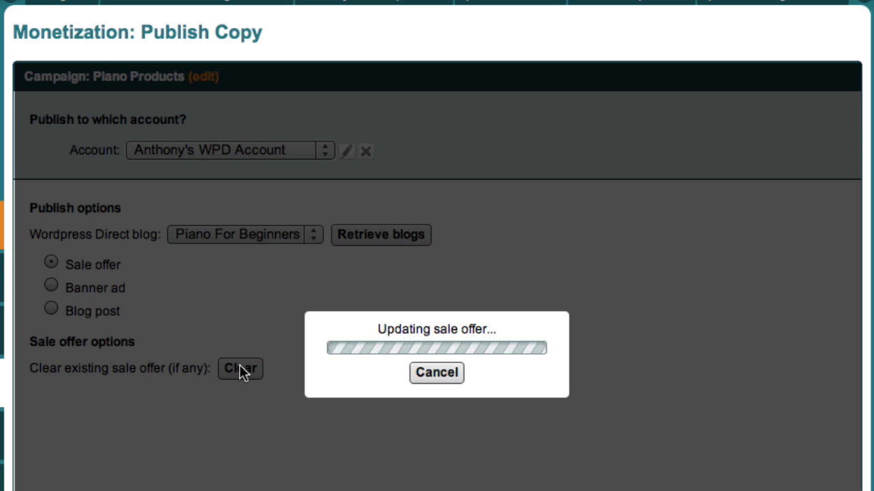
left_click(430, 360)
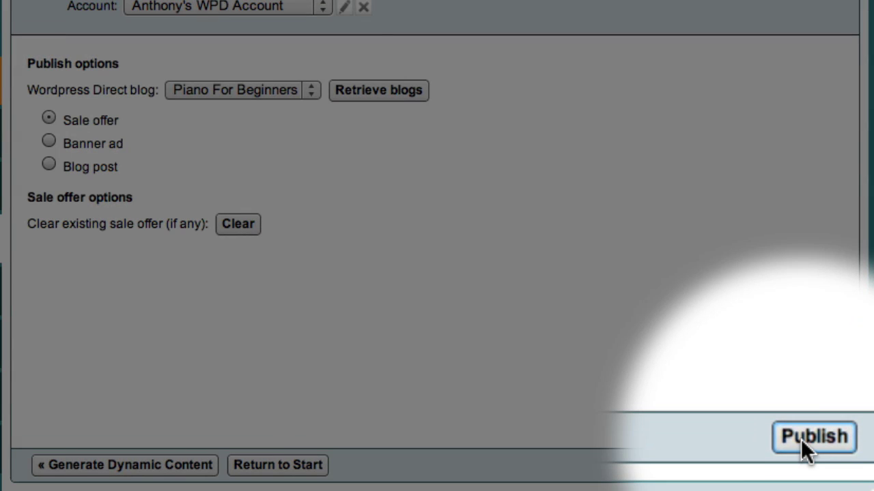
Publish the Piano Products sale offer and view it on the Piano For Beginners blog.
left_click(802, 467)
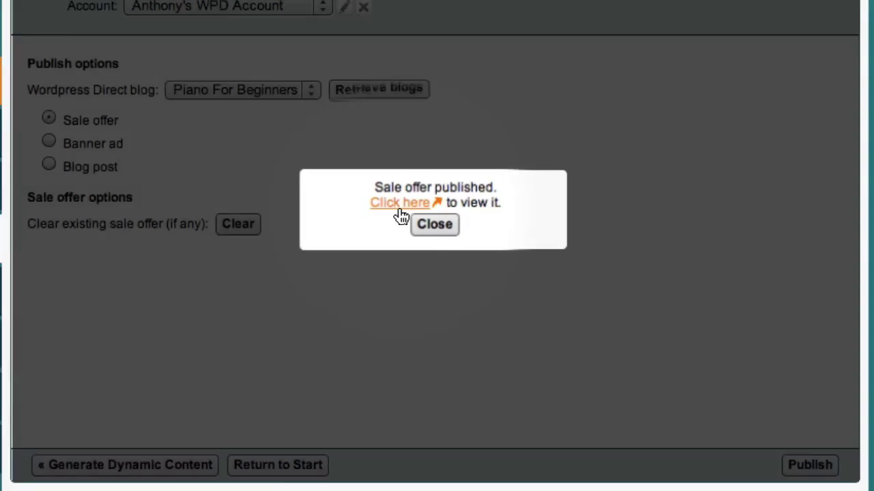
left_click(399, 204)
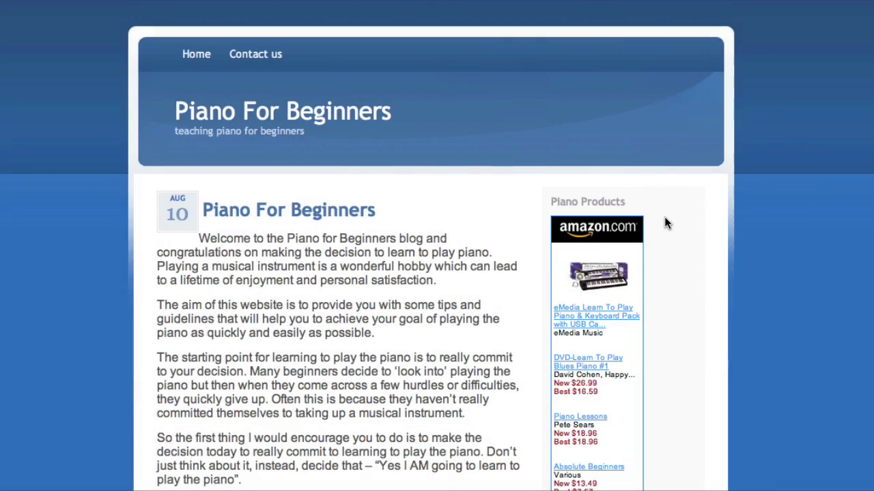
Check the Amazon widget on the blog and open the 'keyboard for beginners' category.
scroll(664, 217, "down", 2)
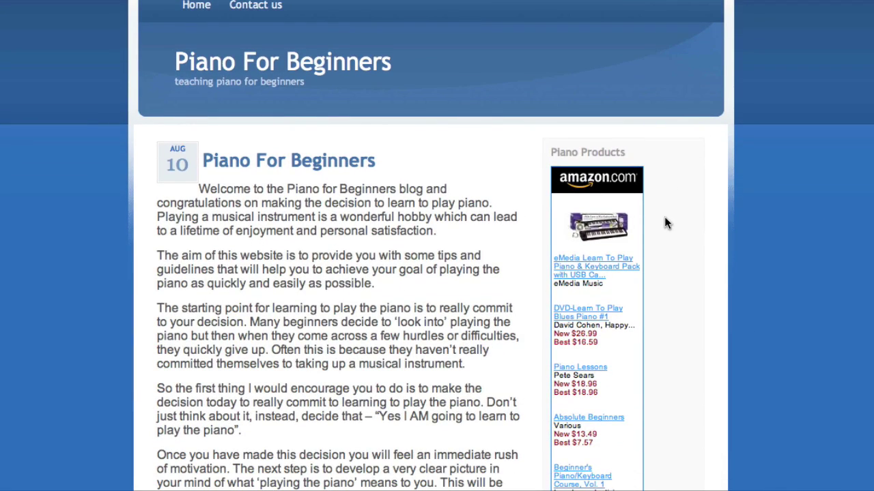
scroll(664, 217, "down", 4)
scroll(666, 223, "down", 5)
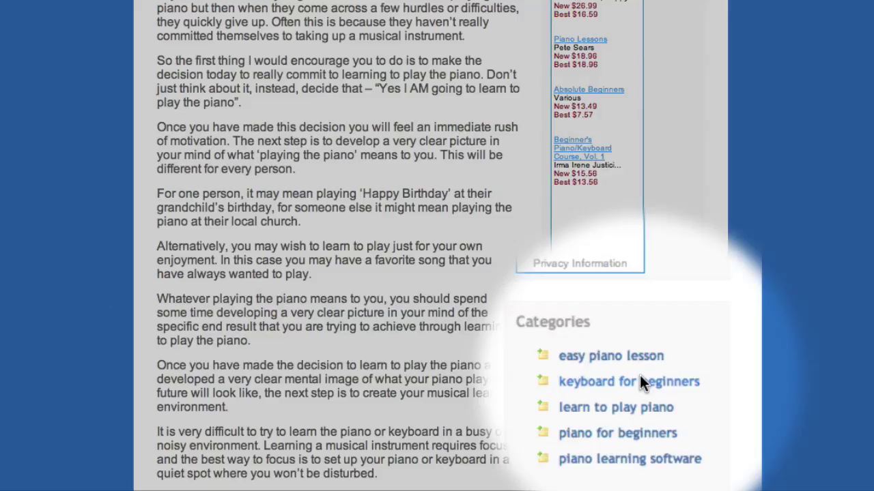
left_click(642, 315)
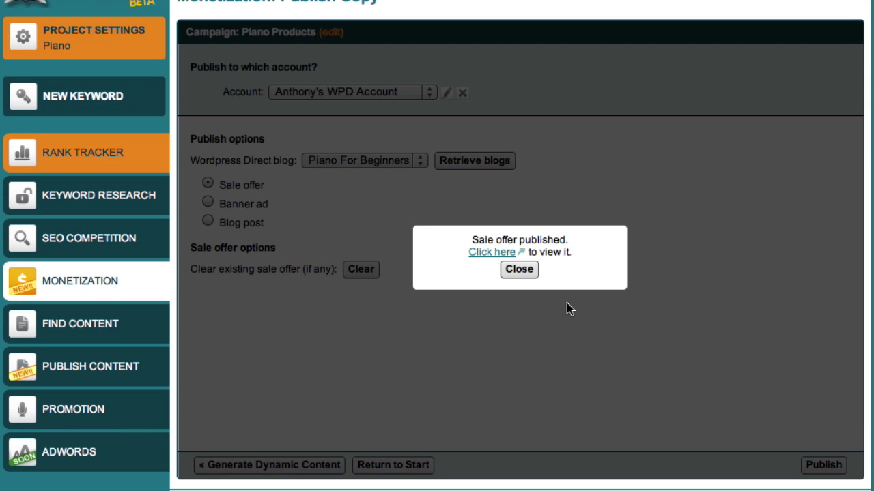
Close the publish confirmation and return to the Monetization start page.
left_click(520, 274)
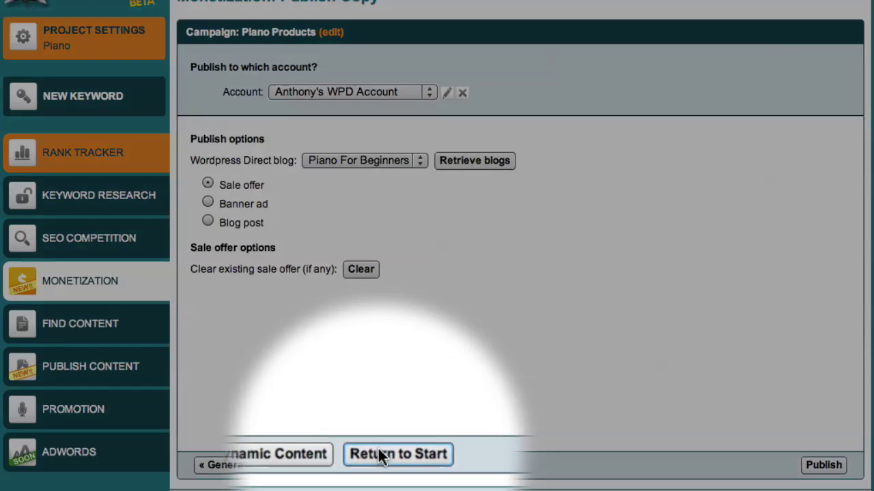
left_click(377, 431)
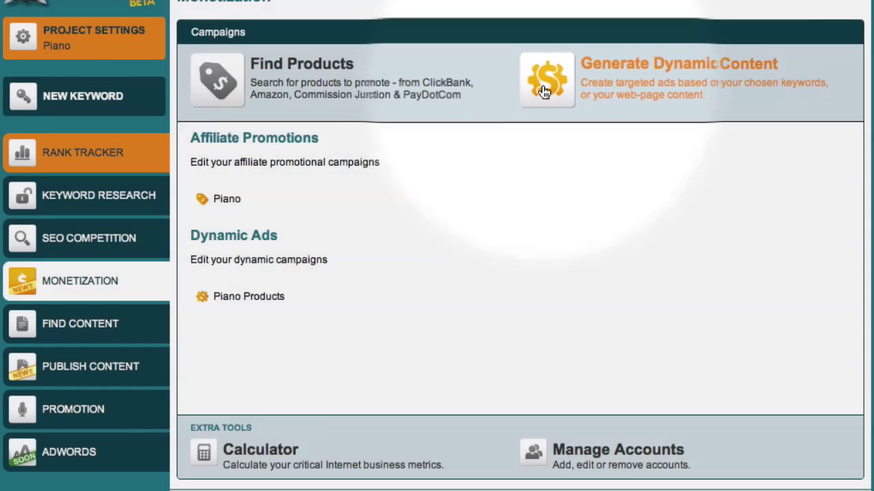
Start a new 'Piano Adsense' dynamic content campaign of type Google AdSense.
left_click(543, 86)
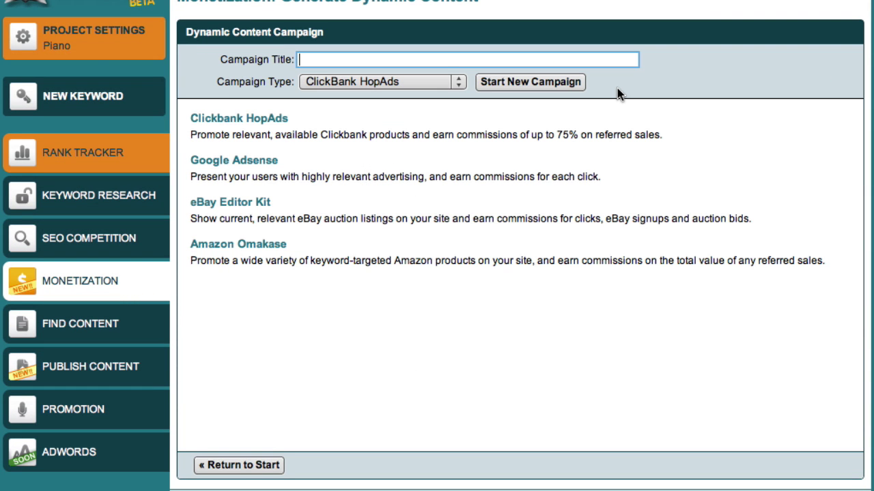
type("Piano Adsense")
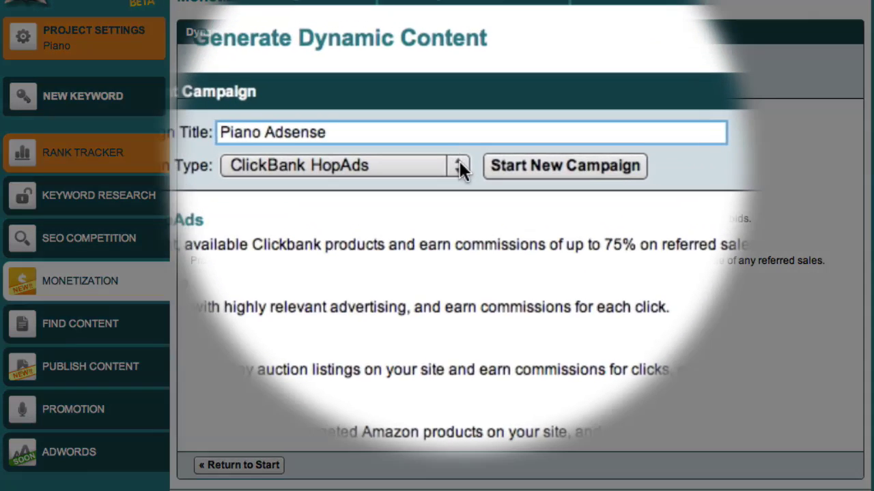
left_click(459, 163)
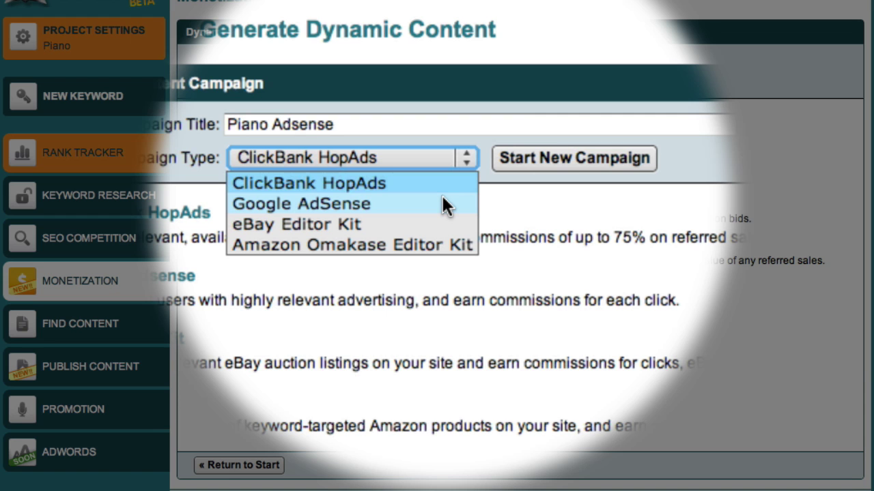
left_click(443, 197)
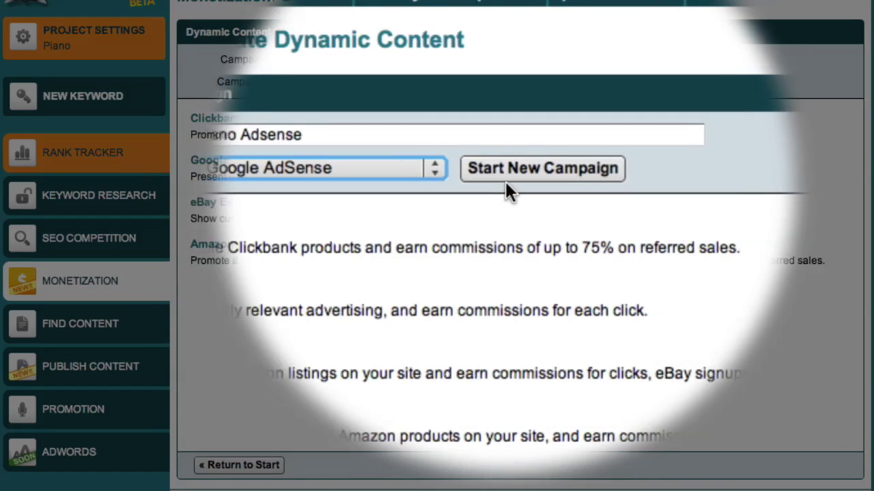
left_click(509, 176)
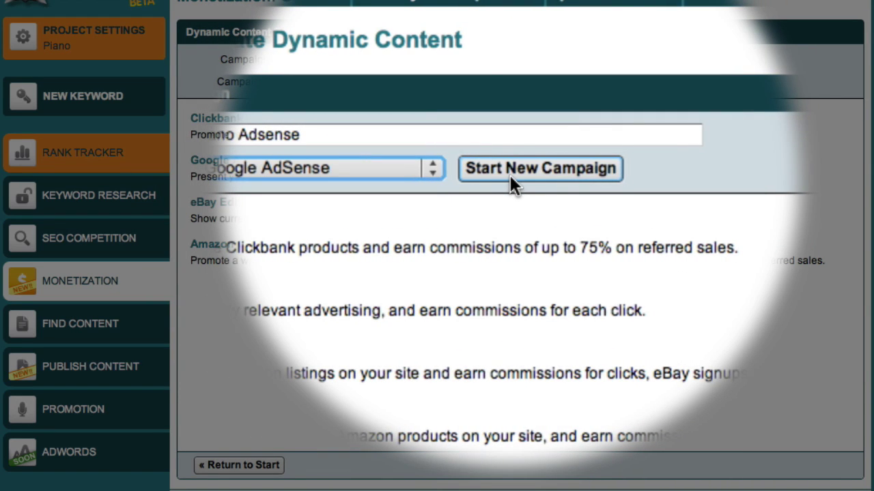
left_click(510, 175)
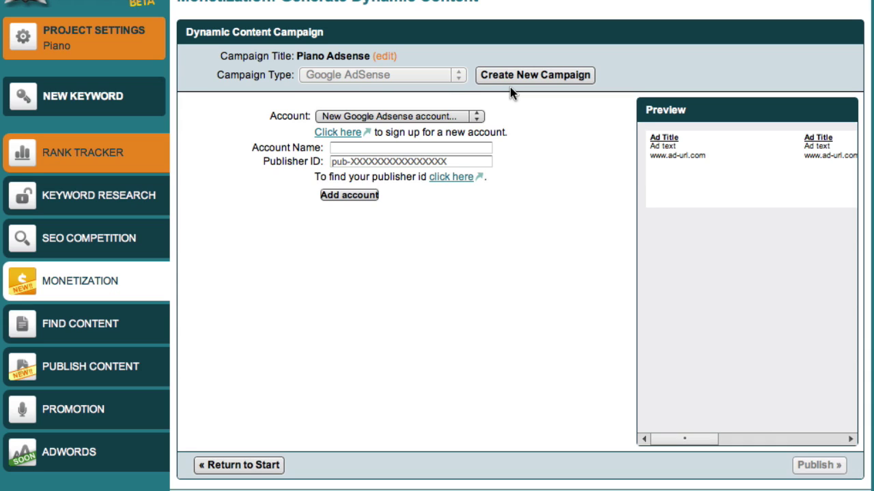
Enter a friendly account name in the new AdSense account's Account Name field.
left_click(491, 146)
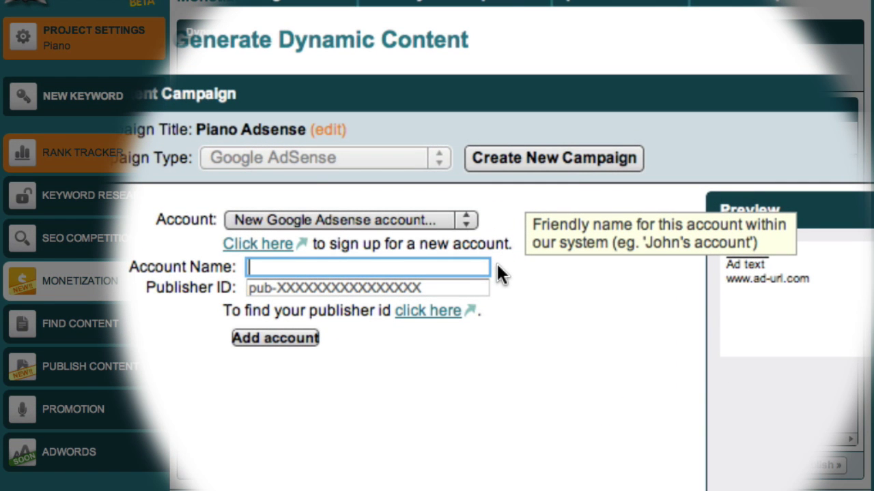
type("Anthony's Adsense")
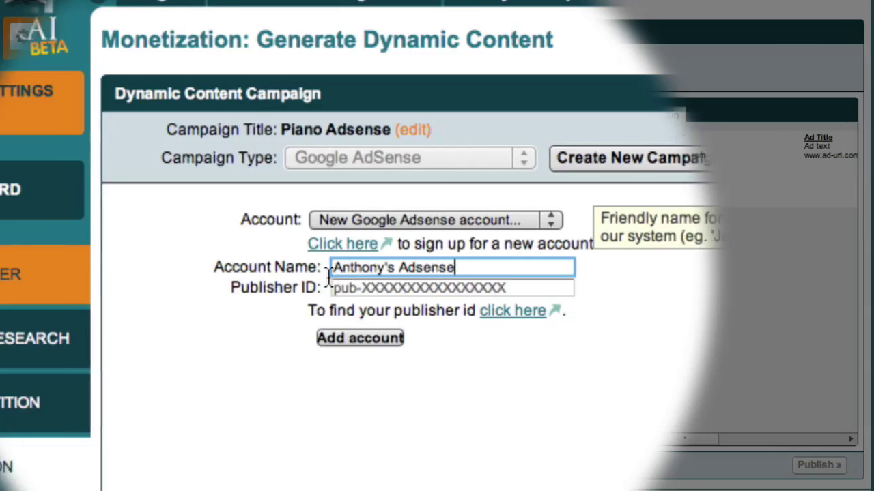
mouse_move(215, 289)
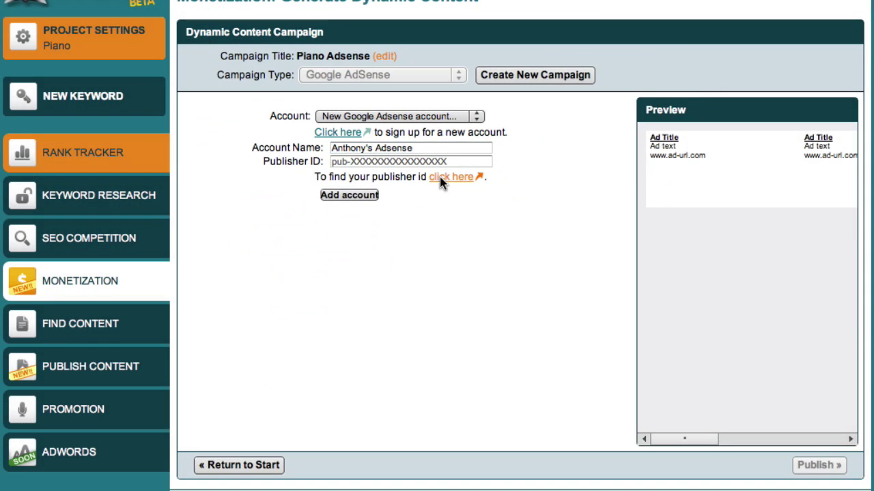
Sign in to Google AdSense with the account e-mail and password.
left_click(450, 176)
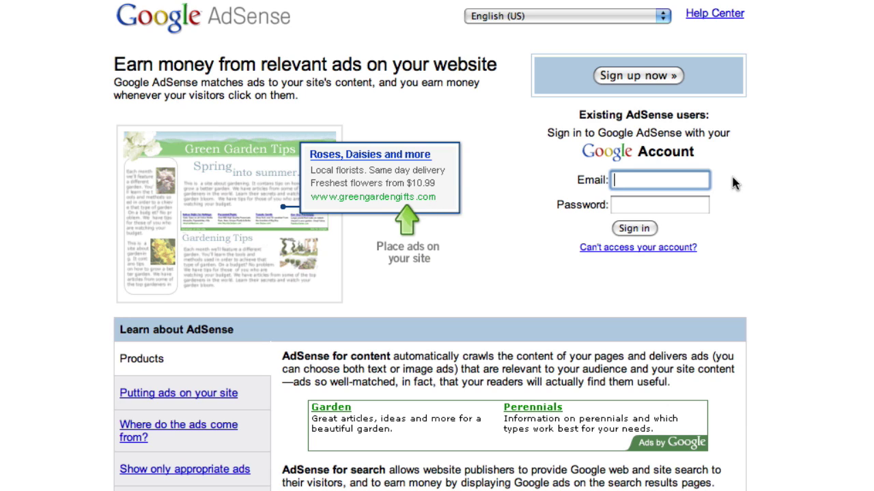
key("super+v")
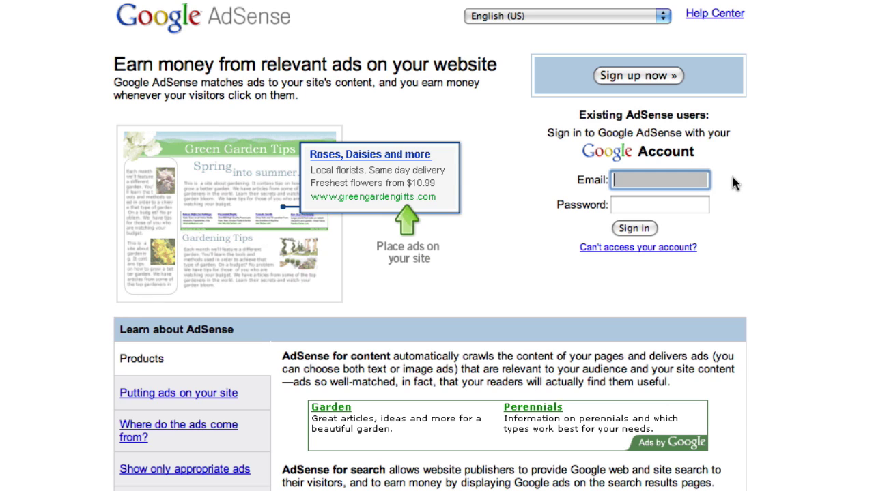
left_click(706, 206)
type("••••••••")
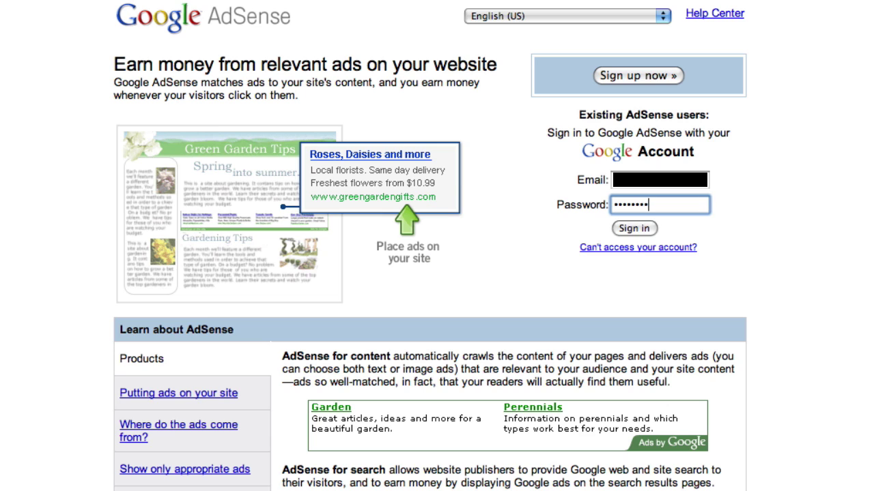
key("Return")
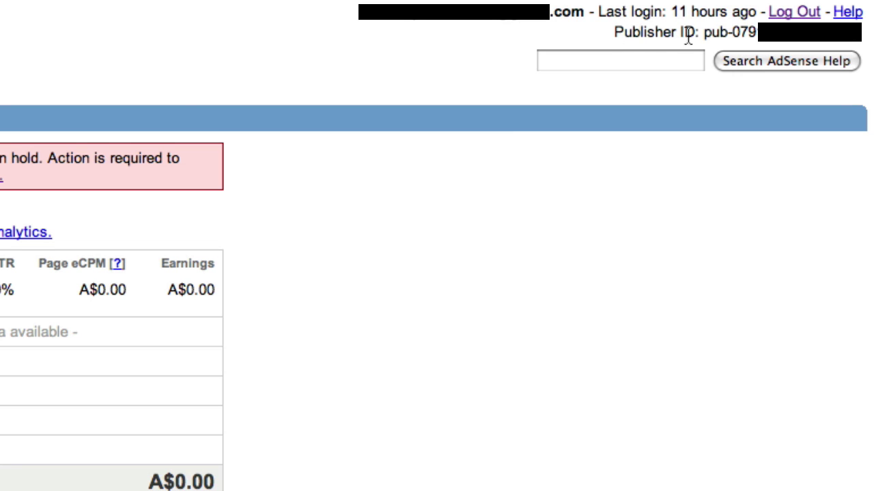
Copy the AdSense publisher ID, then log out of AdSense.
left_click_drag(703, 34, 759, 33)
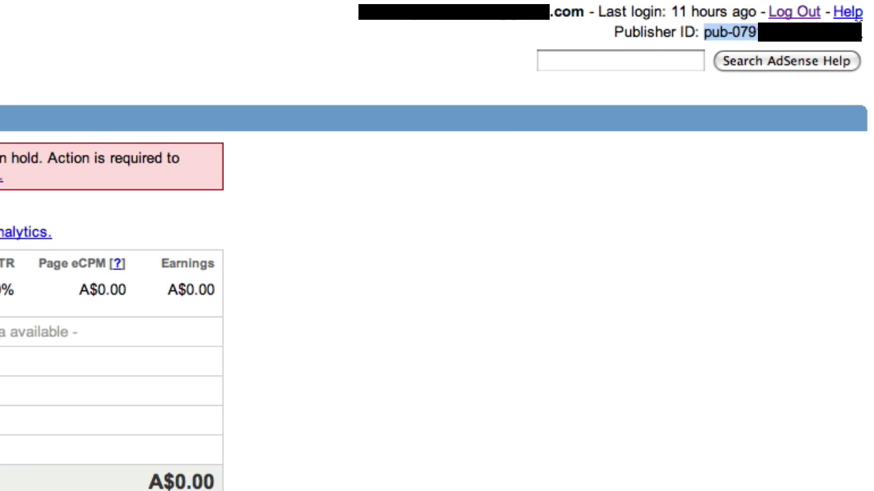
right_click(821, 42)
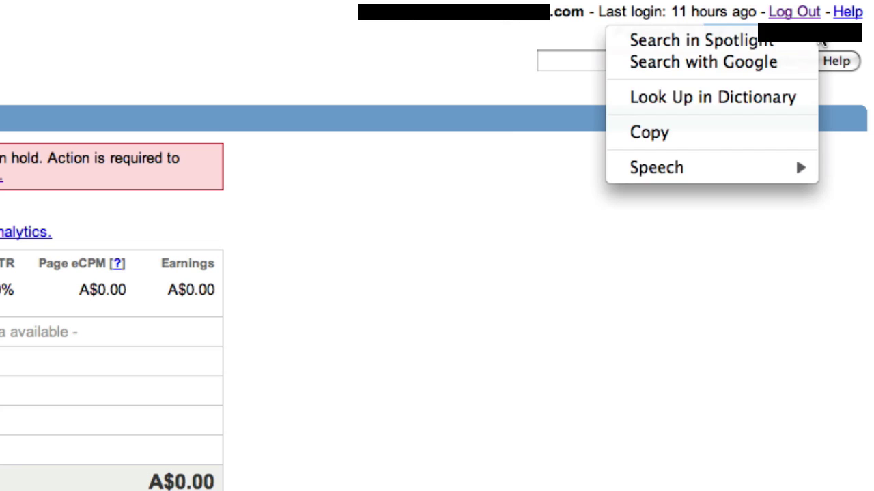
left_click(743, 136)
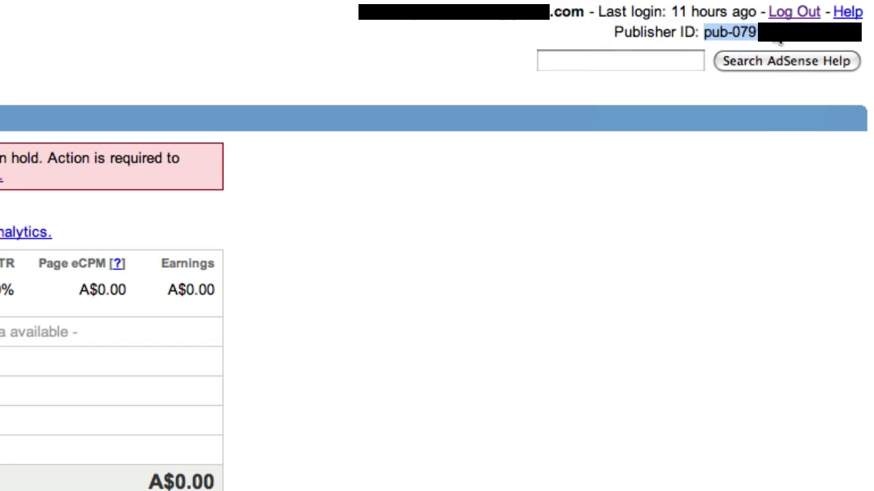
left_click(788, 12)
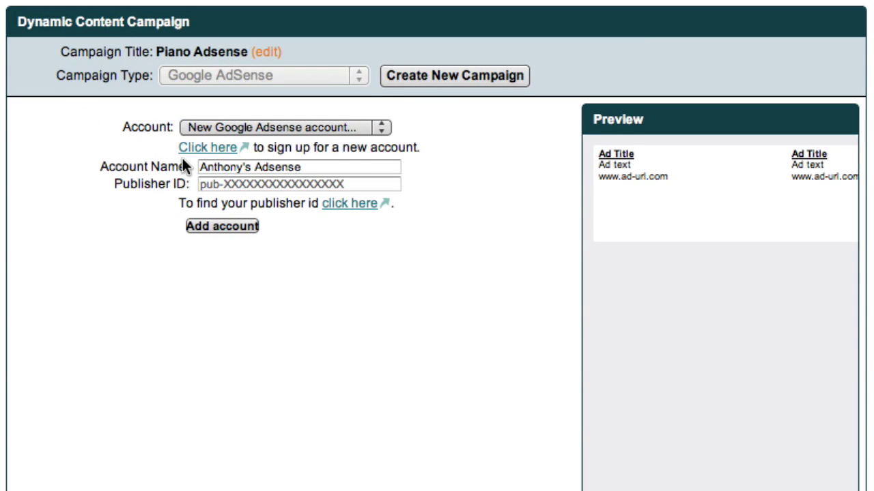
Paste the copied publisher ID into the Publisher ID field and add the AdSense account.
left_click(216, 183)
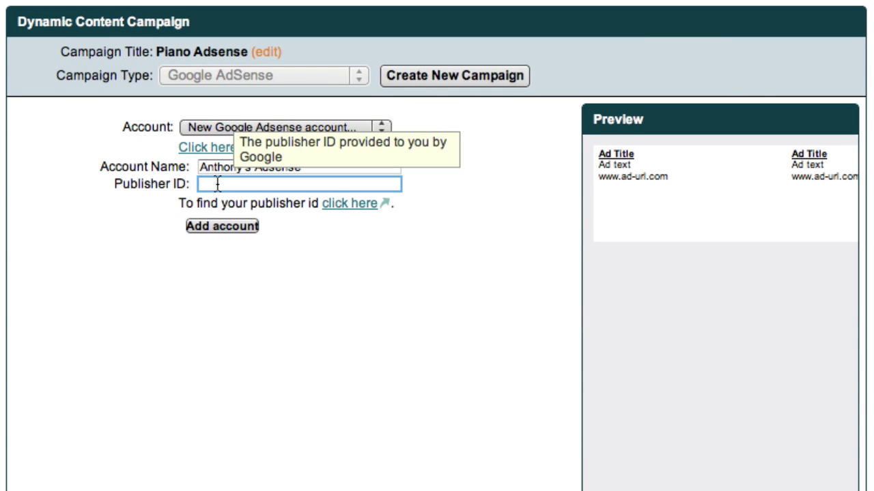
right_click(216, 183)
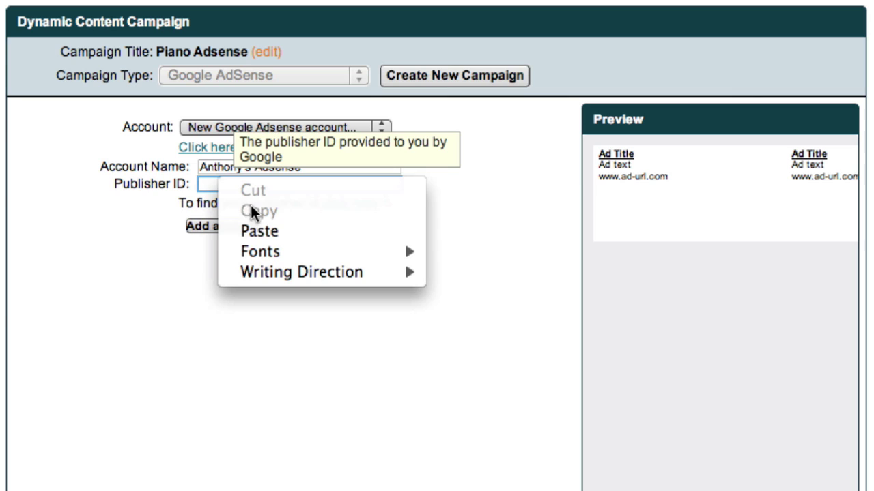
left_click(254, 231)
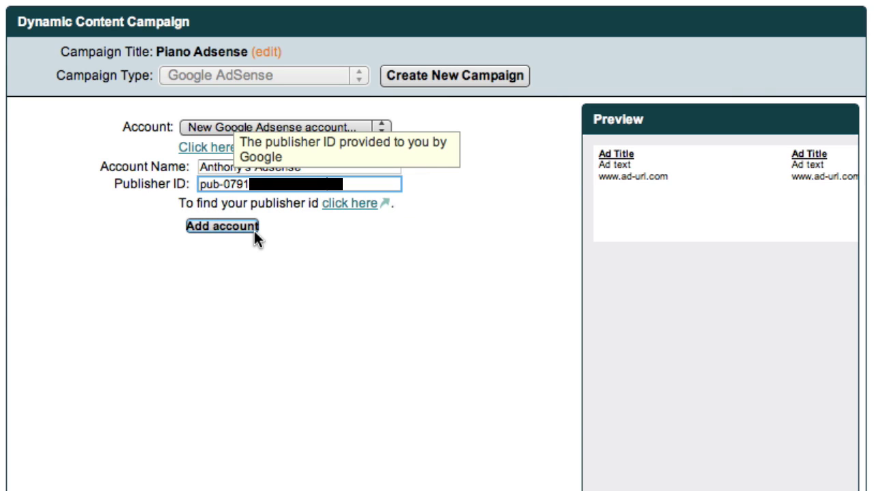
left_click(219, 228)
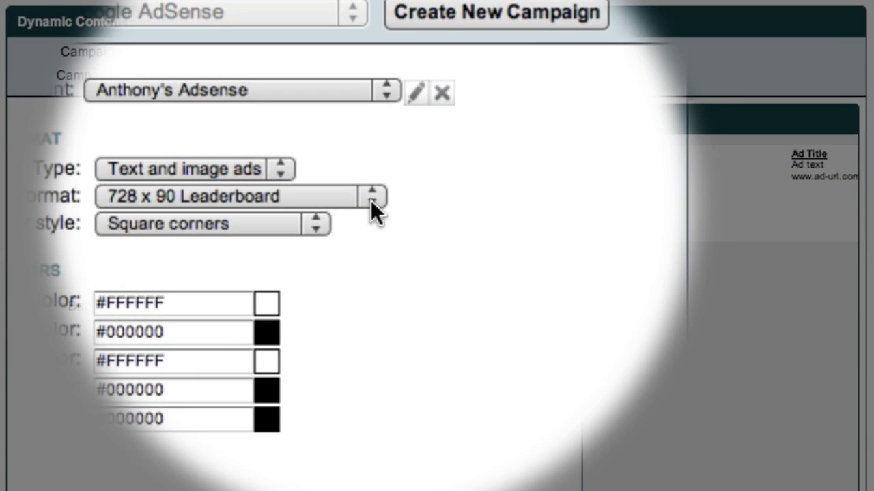
Make Piano Adsense a 468 x 60 Banner with a blue #0080FF border, then proceed to publishing.
left_click(371, 198)
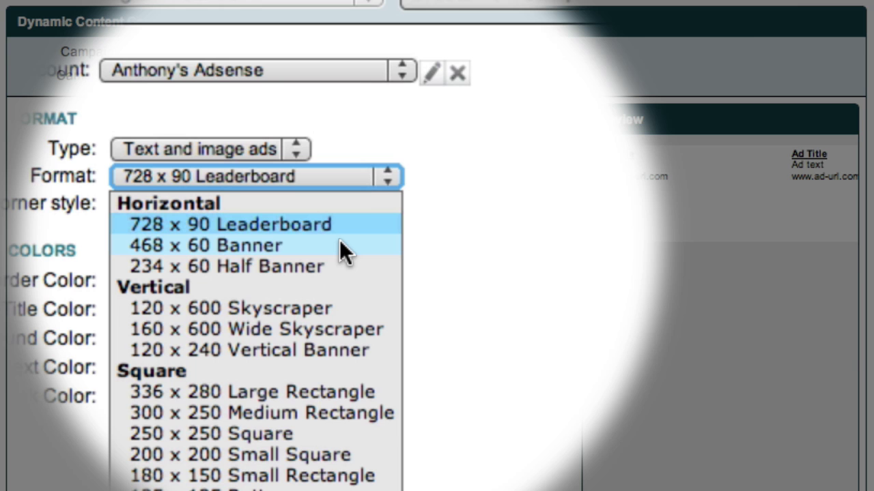
left_click(340, 245)
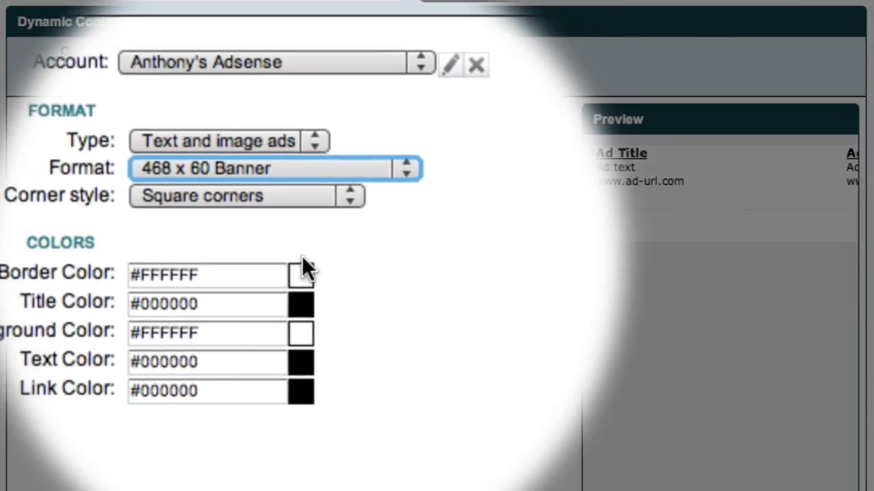
left_click(291, 285)
left_click(302, 277)
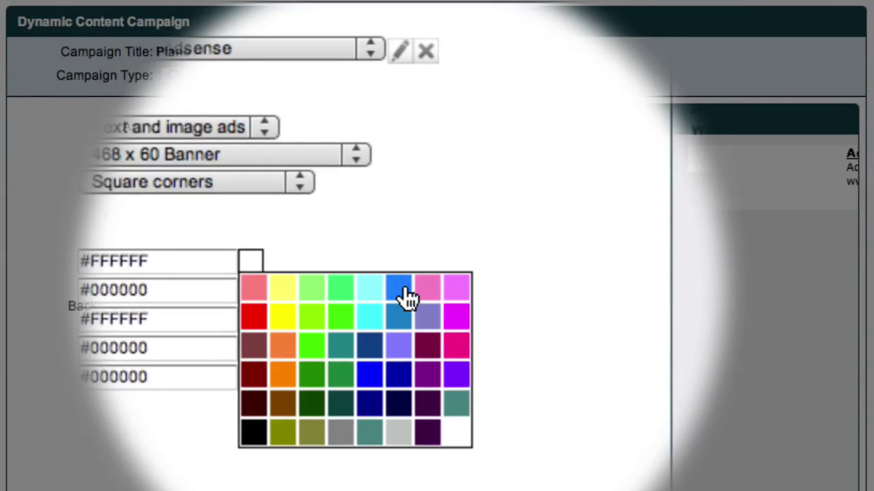
left_click(430, 294)
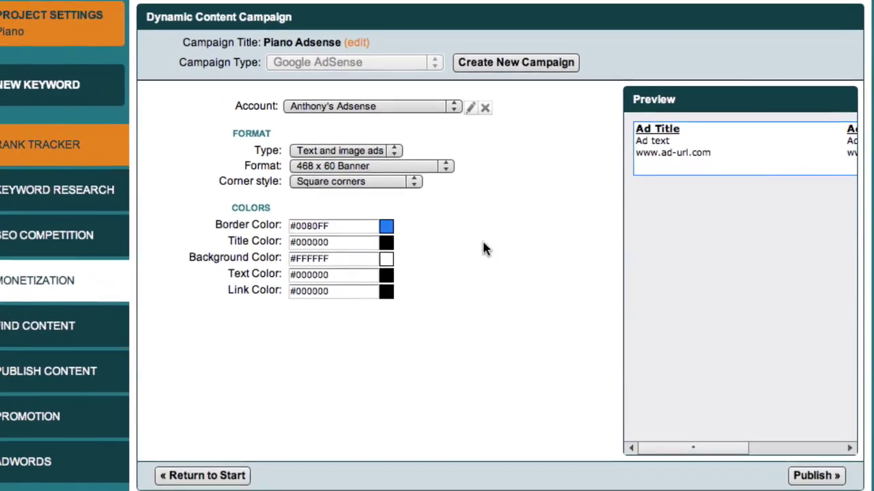
left_click(809, 473)
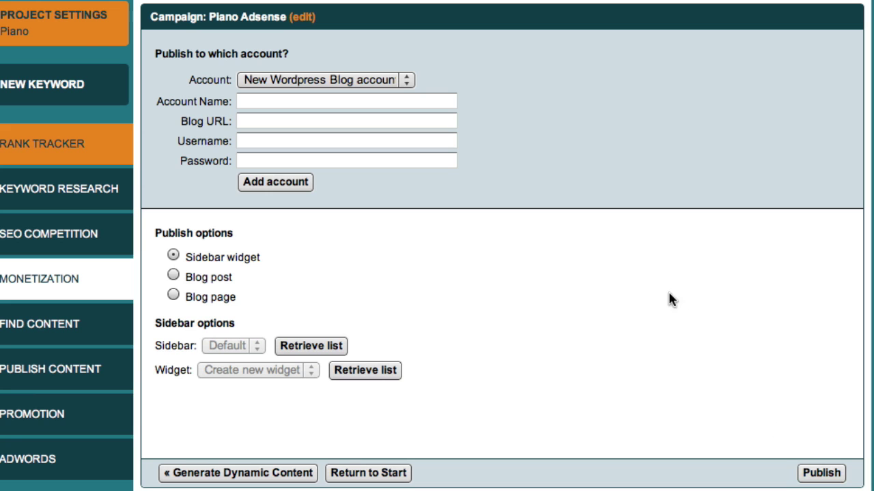
Publish to the WordPress Direct account as a Banner ad titled 'Piano Products'.
mouse_move(428, 99)
left_click(403, 123)
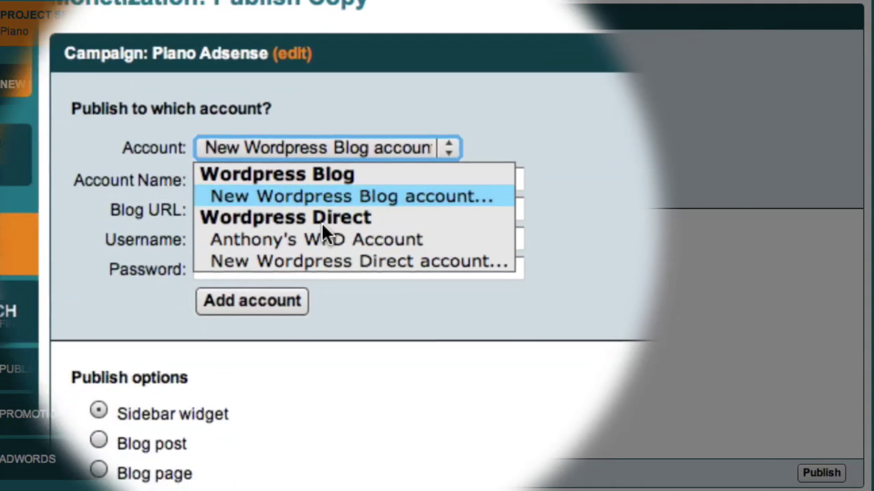
left_click(312, 225)
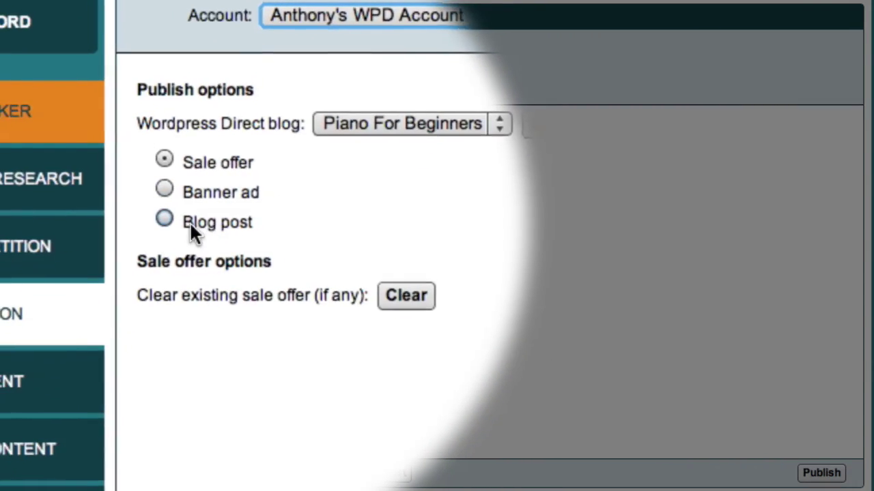
left_click(177, 225)
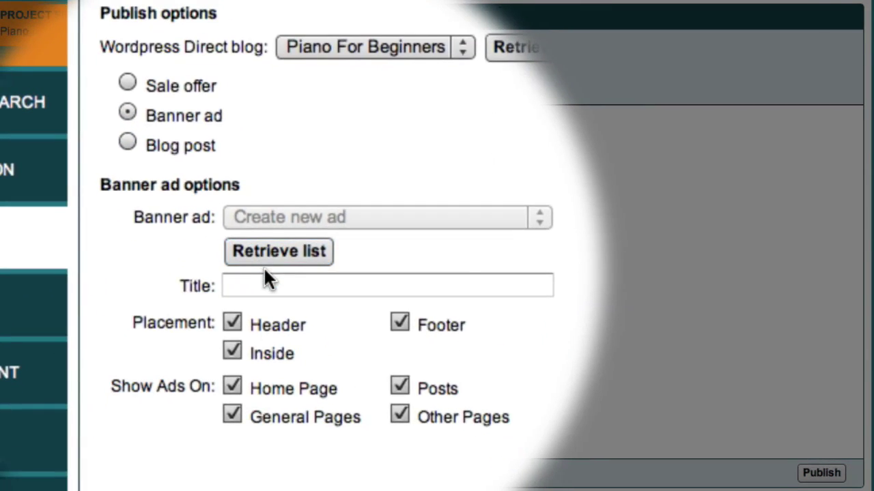
left_click(267, 275)
type("Piano Produc")
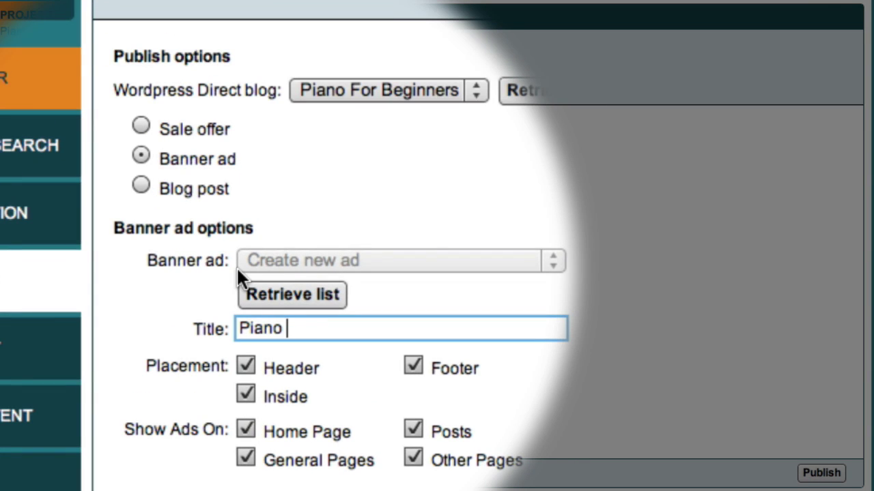
type("ts")
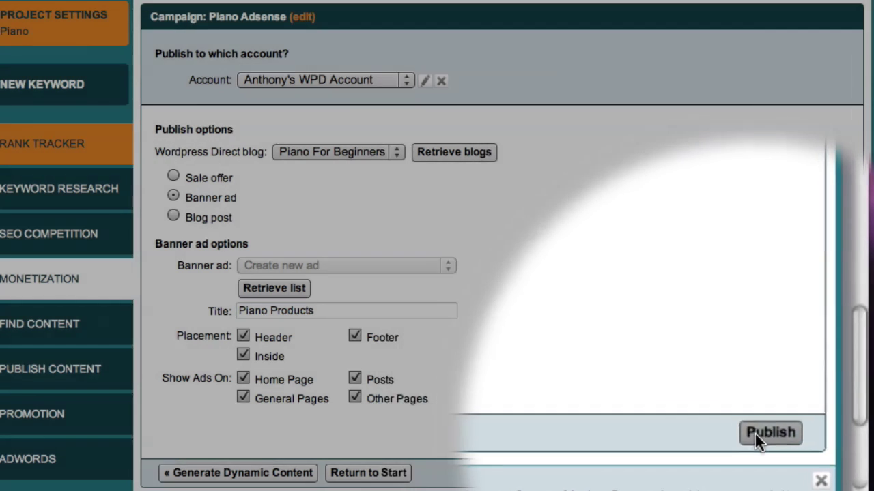
Publish the banner ad and view it on the Piano For Beginners blog.
left_click(722, 407)
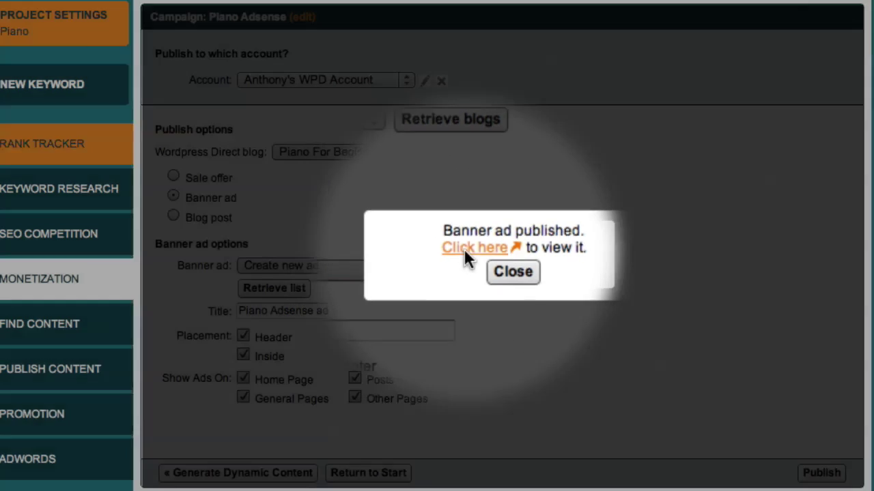
left_click(464, 248)
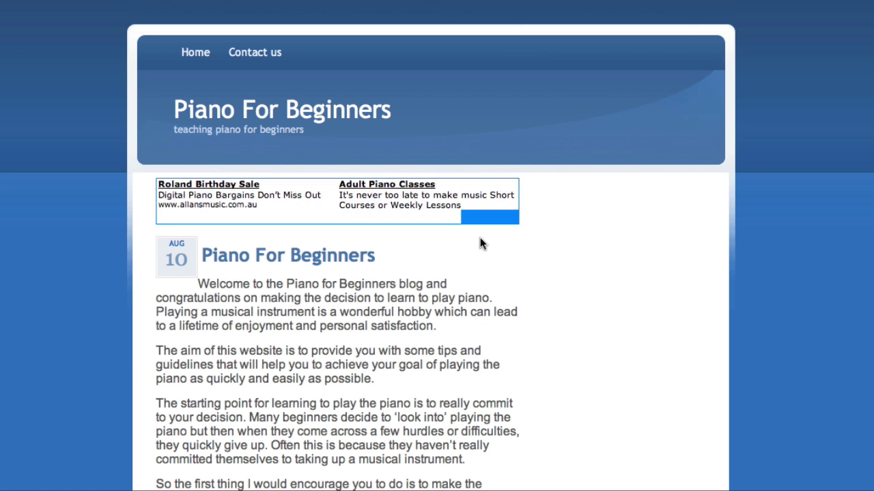